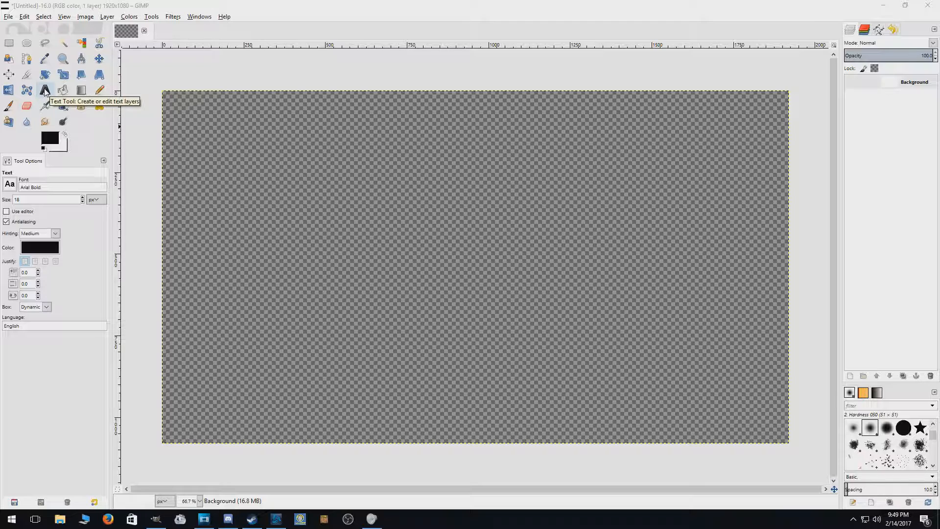
- Add the text "Grunge" in Arial Bold at 290 px and move it to the horizontal centre of the canvas, slightly above the middle
{"action": "left_click", "coordinate": [460, 217]}
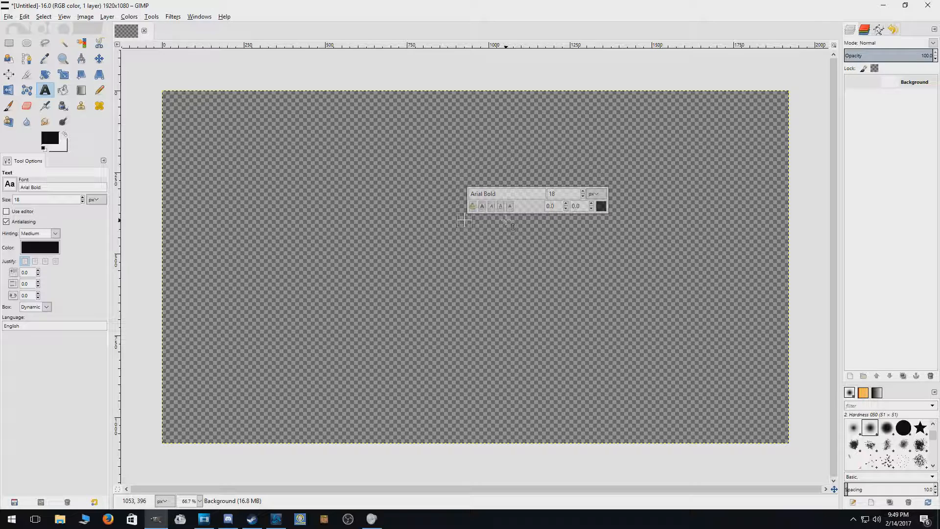
{"action": "type", "text": "Grunge"}
{"action": "key", "text": "ctrl+a"}
{"action": "left_click", "coordinate": [583, 191]}
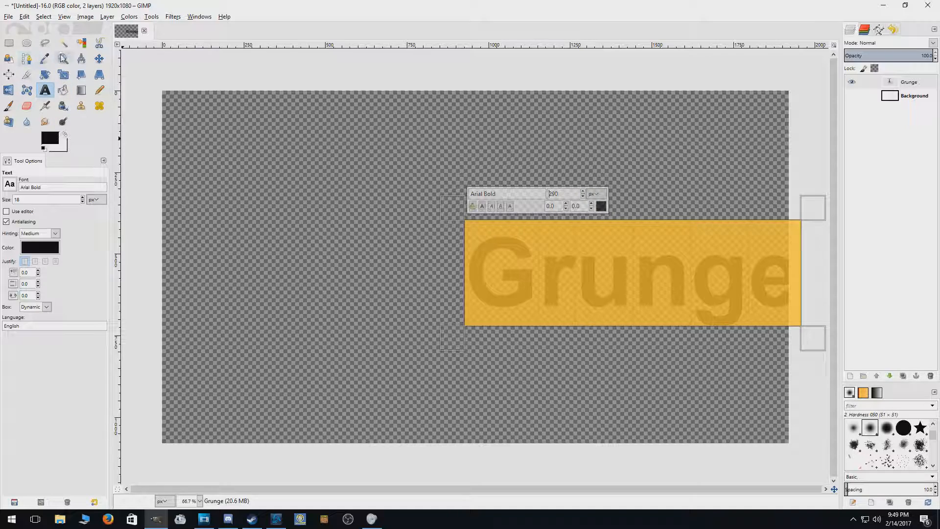
{"action": "left_click", "coordinate": [99, 58]}
{"action": "left_click_drag", "start_coordinate": [548, 274], "coordinate": [394, 242]}
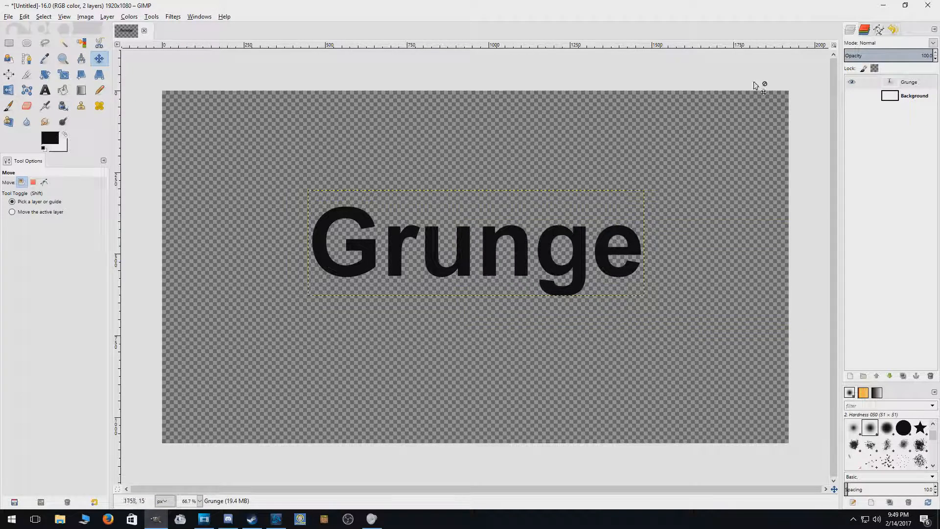
- Add the text "Texture Effect for Text" at 61 px and position it centred just below the word "Grunge"
{"action": "left_click", "coordinate": [44, 90]}
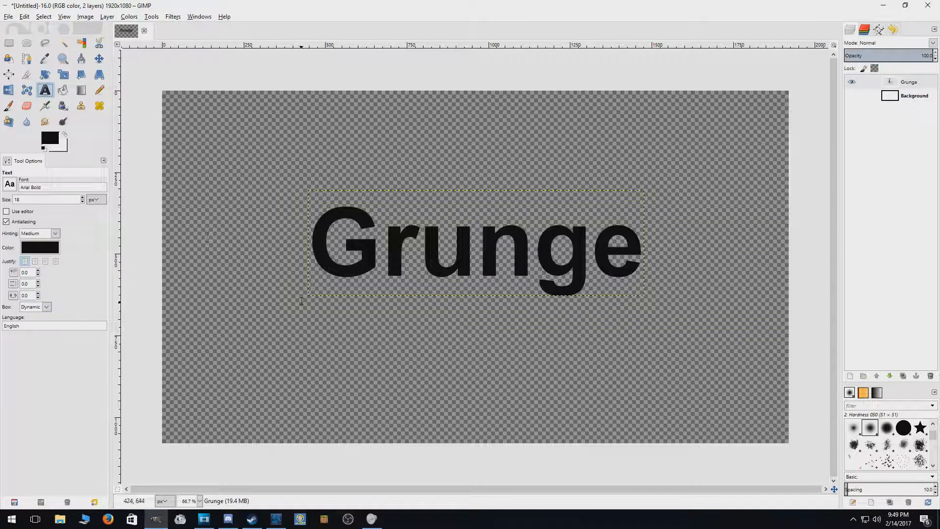
{"action": "left_click", "coordinate": [327, 292]}
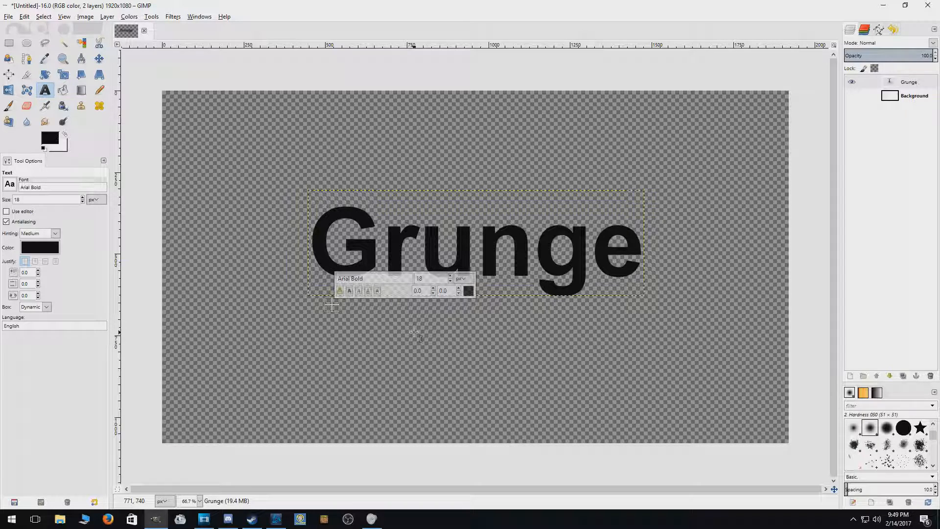
{"action": "type", "text": "T"}
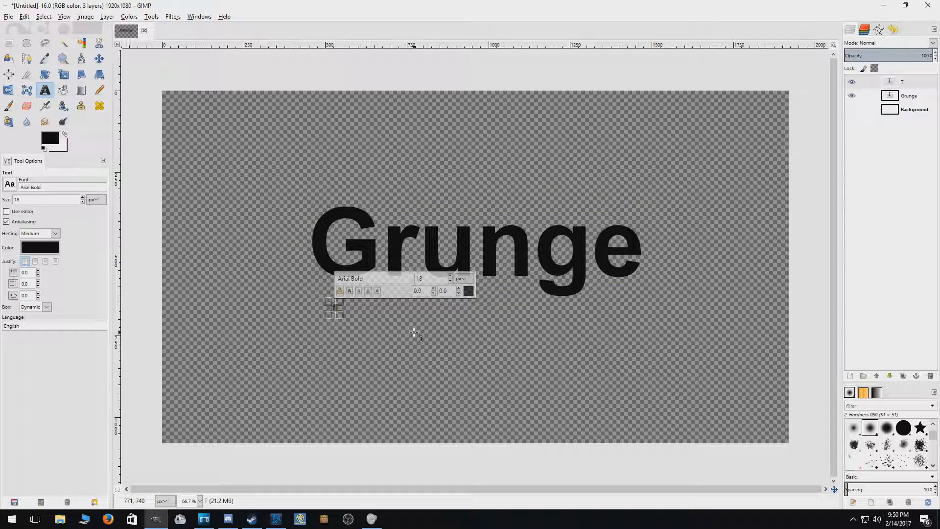
{"action": "type", "text": "exture Effe"}
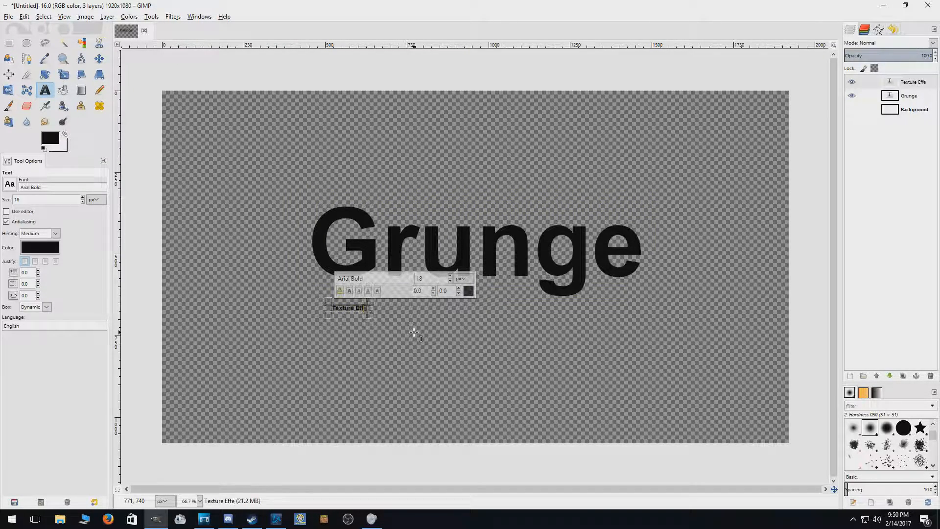
{"action": "type", "text": "ct for Text"}
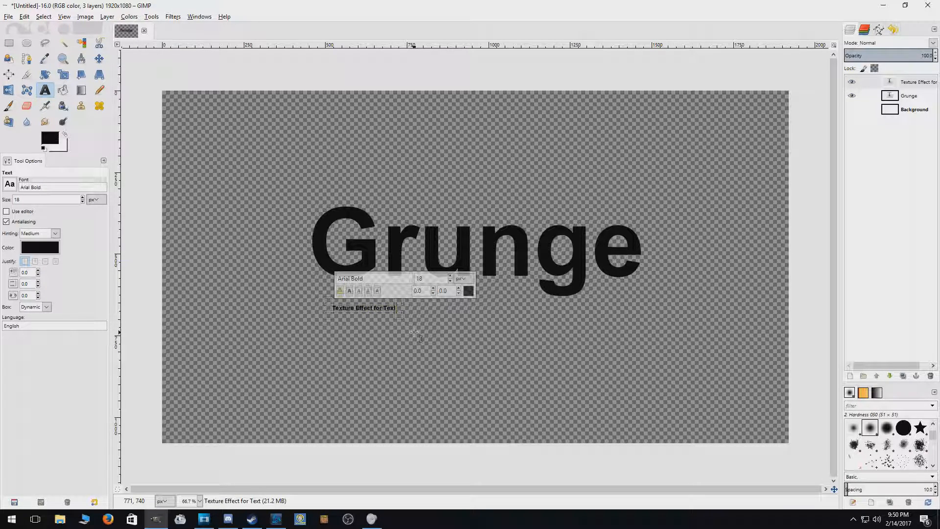
{"action": "key", "text": "ctrl+a"}
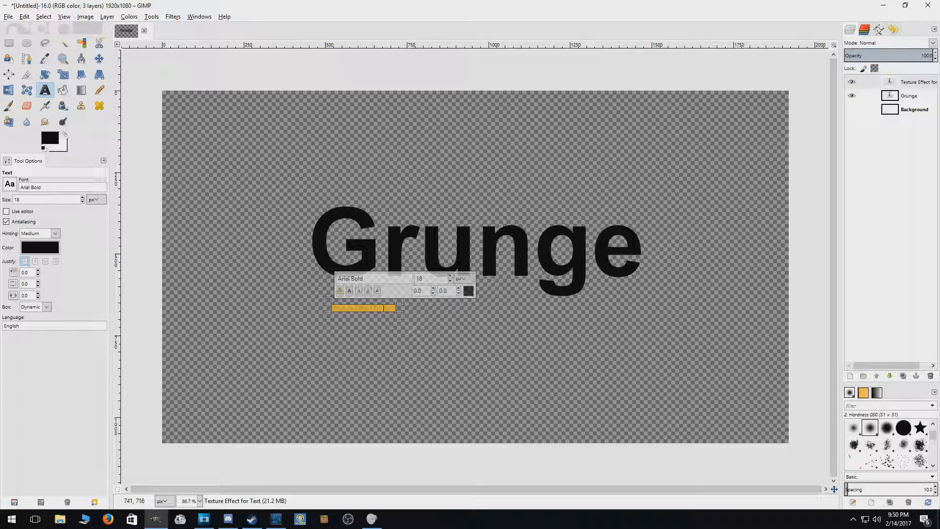
{"action": "left_click", "coordinate": [450, 275]}
{"action": "left_click_drag", "start_coordinate": [451, 277], "coordinate": [451, 278]}
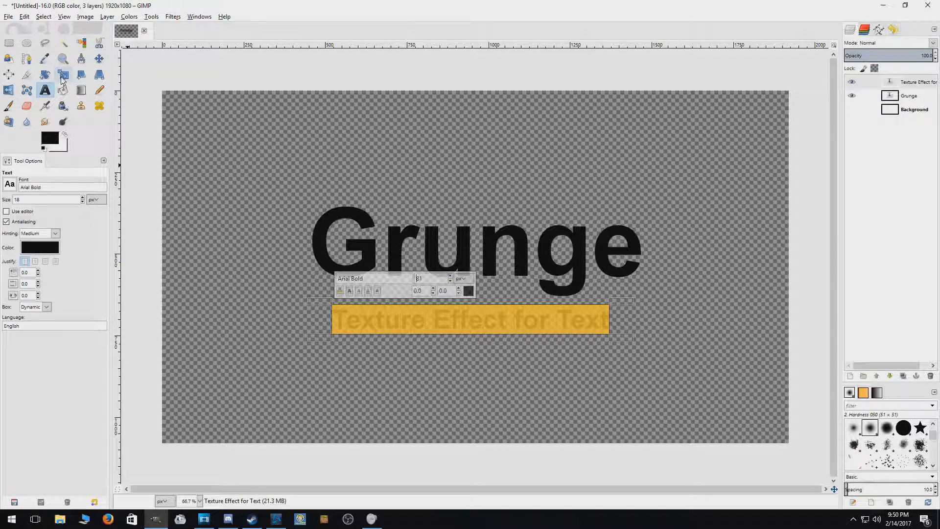
{"action": "left_click", "coordinate": [99, 59]}
{"action": "left_click_drag", "start_coordinate": [436, 317], "coordinate": [443, 309]}
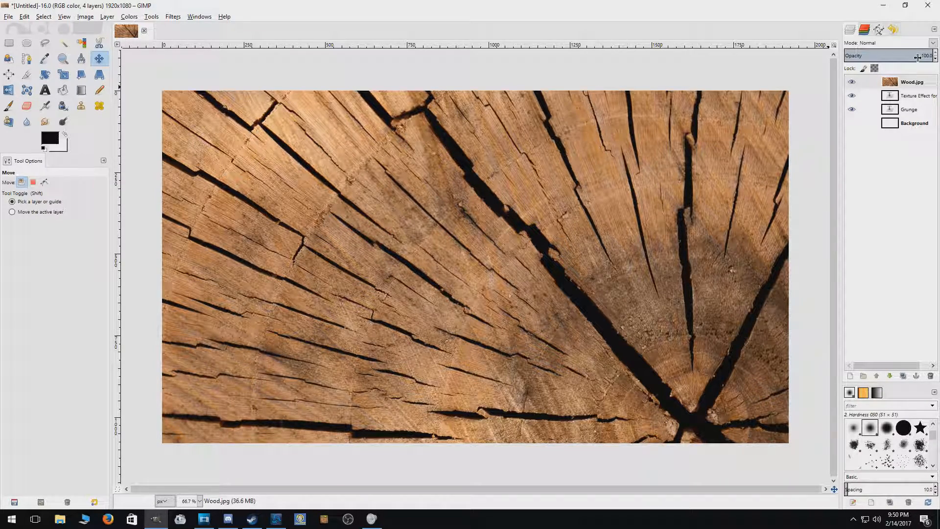
- Reduce the opacity of the Wood.jpg layer to 80
{"action": "left_click_drag", "start_coordinate": [935, 59], "coordinate": [935, 58]}
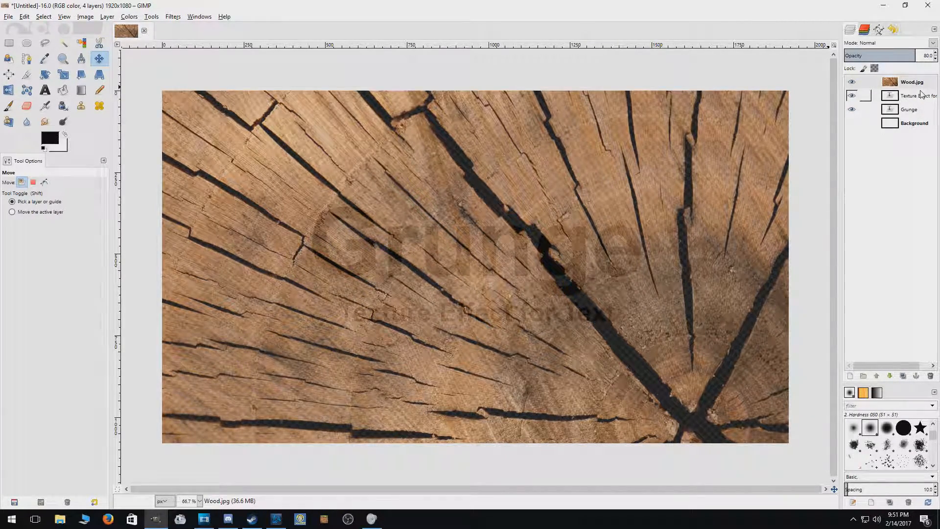
{"action": "left_click", "coordinate": [917, 83]}
- Add a layer mask initialized to White (full opacity) to the Grunge text layer
{"action": "left_click", "coordinate": [911, 100]}
{"action": "left_click", "coordinate": [909, 109]}
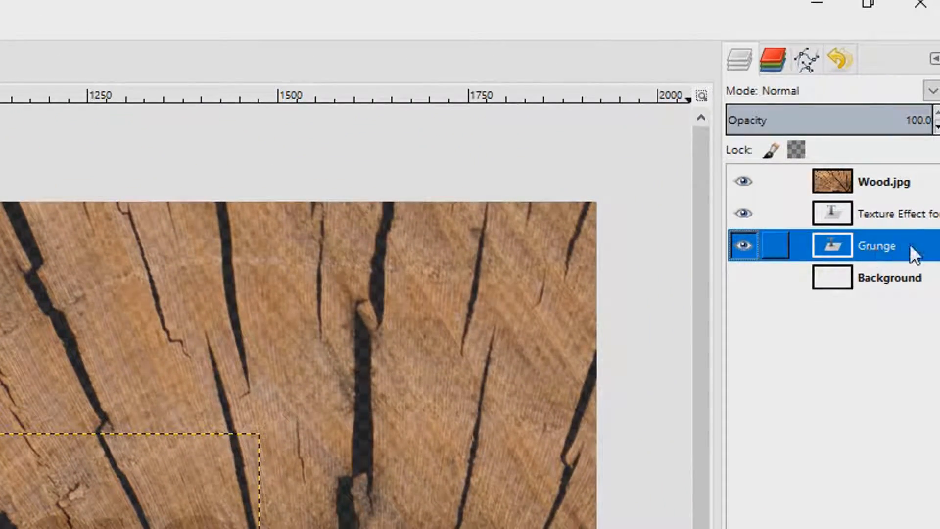
{"action": "right_click", "coordinate": [879, 246]}
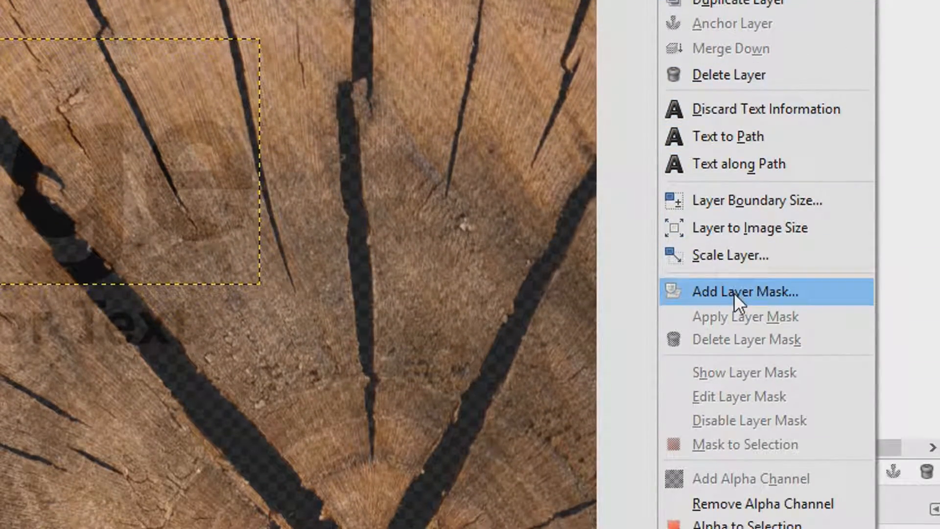
{"action": "left_click", "coordinate": [734, 293]}
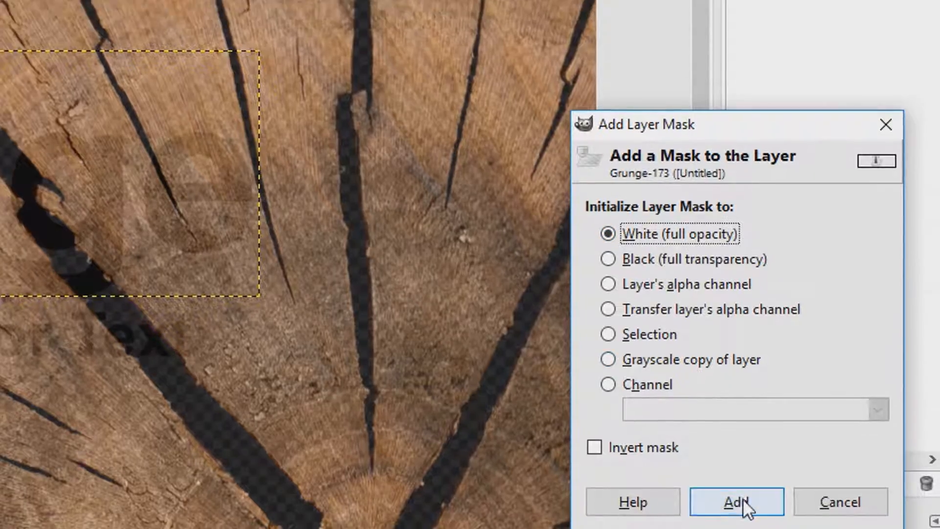
{"action": "left_click", "coordinate": [739, 492]}
- Add a White (full opacity) layer mask to the "Texture Effect for Text" layer and place that layer below Grunge
{"action": "left_click", "coordinate": [886, 98]}
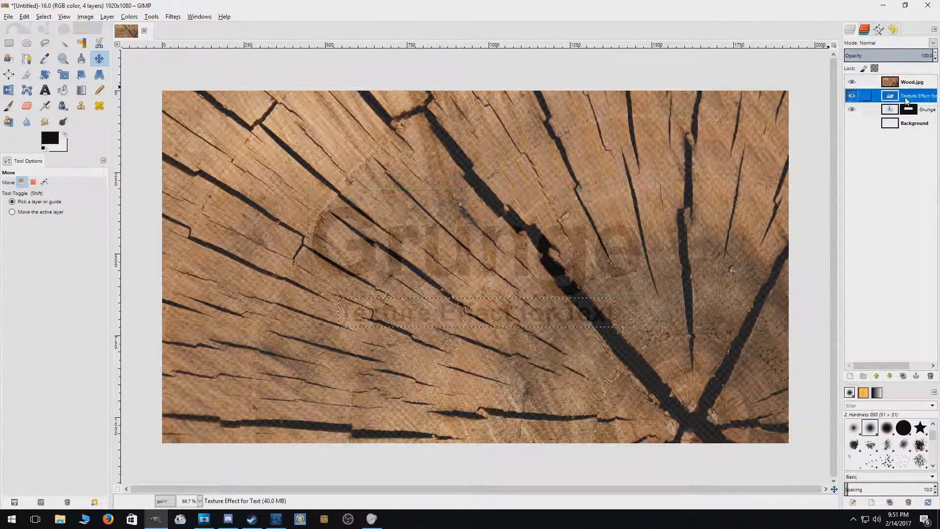
{"action": "right_click", "coordinate": [885, 98]}
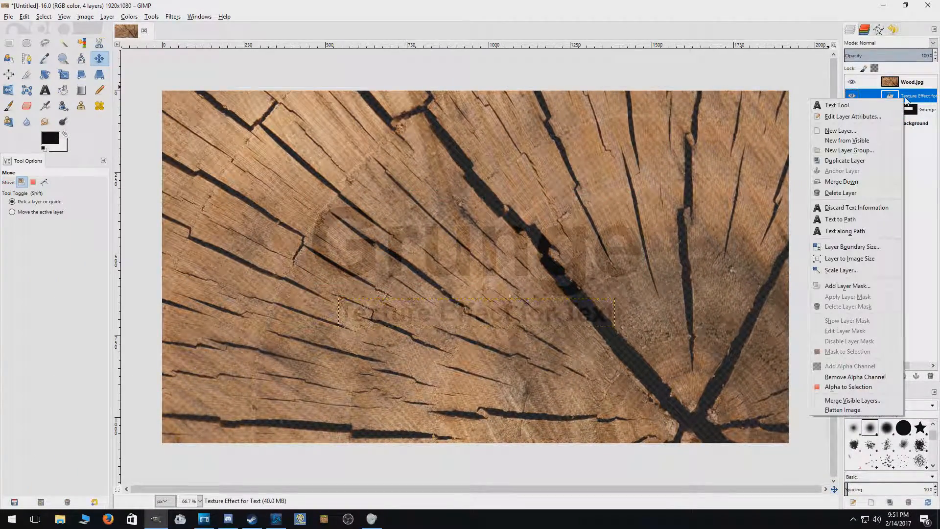
{"action": "left_click", "coordinate": [847, 287]}
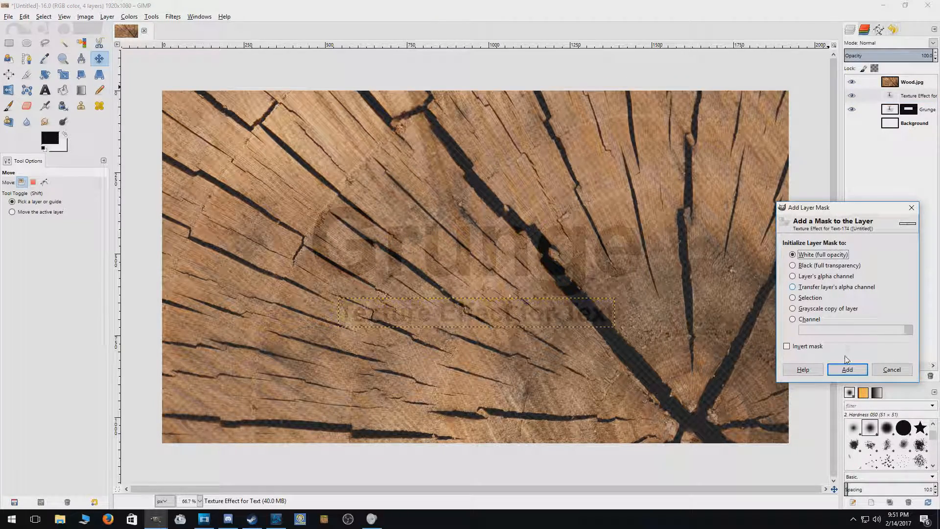
{"action": "left_click", "coordinate": [847, 371]}
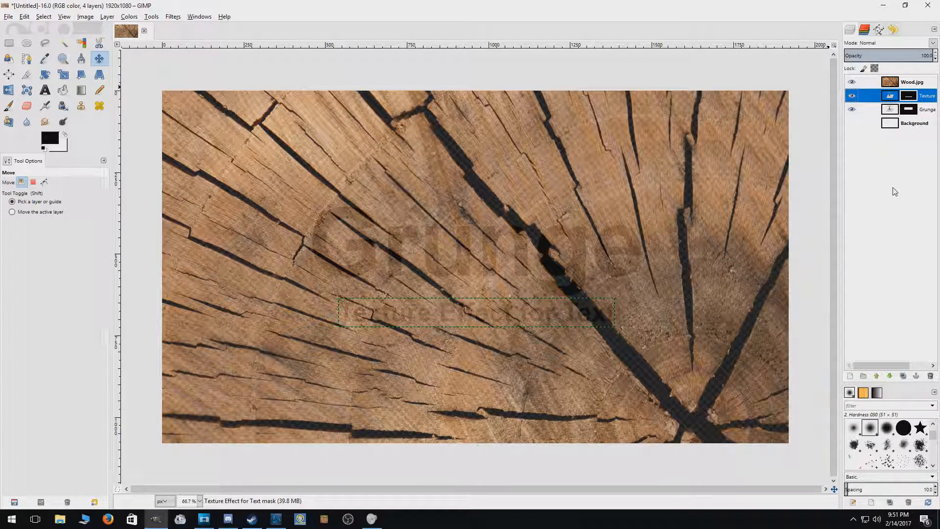
{"action": "left_click", "coordinate": [907, 83]}
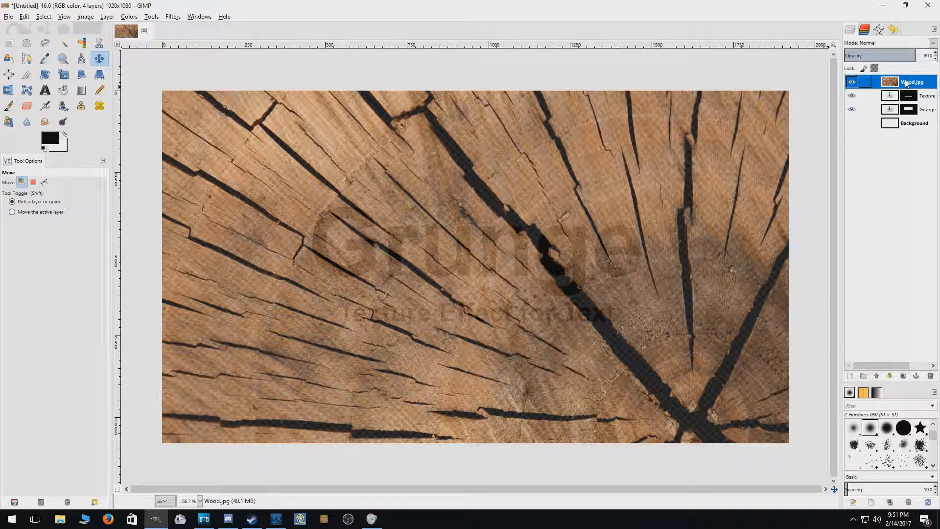
{"action": "left_click_drag", "start_coordinate": [919, 97], "coordinate": [922, 115]}
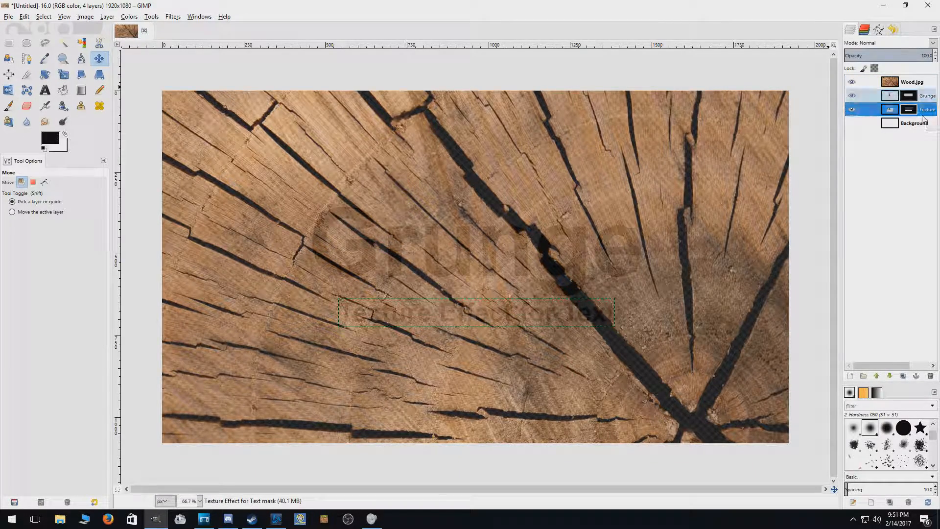
- Copy the Wood.jpg layer, paste it into the Grunge layer's mask and anchor the floating selection
{"action": "left_click", "coordinate": [918, 84]}
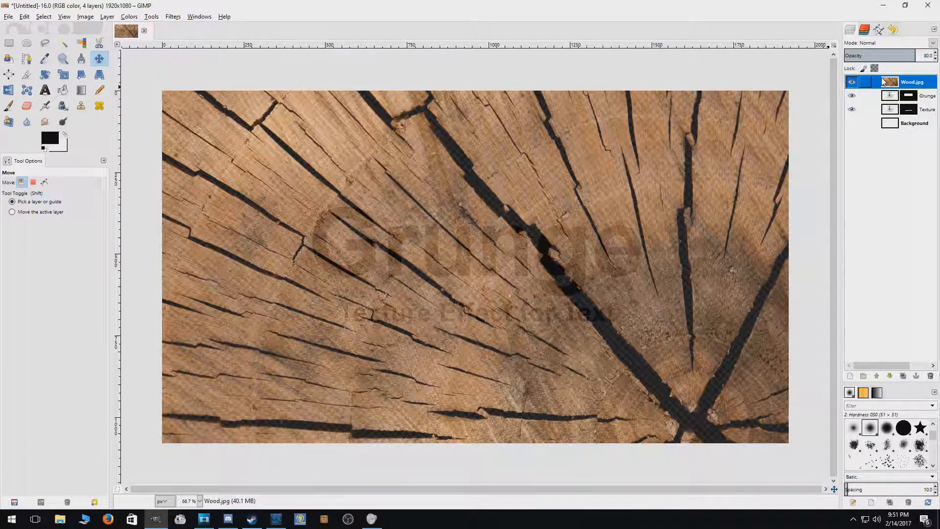
{"action": "key", "text": "ctrl+c"}
{"action": "left_click", "coordinate": [24, 18]}
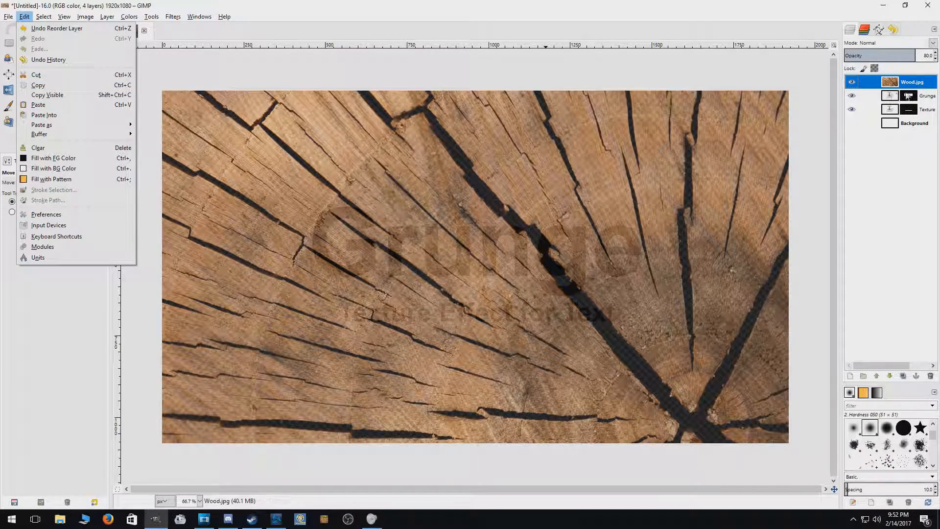
{"action": "left_click", "coordinate": [909, 98]}
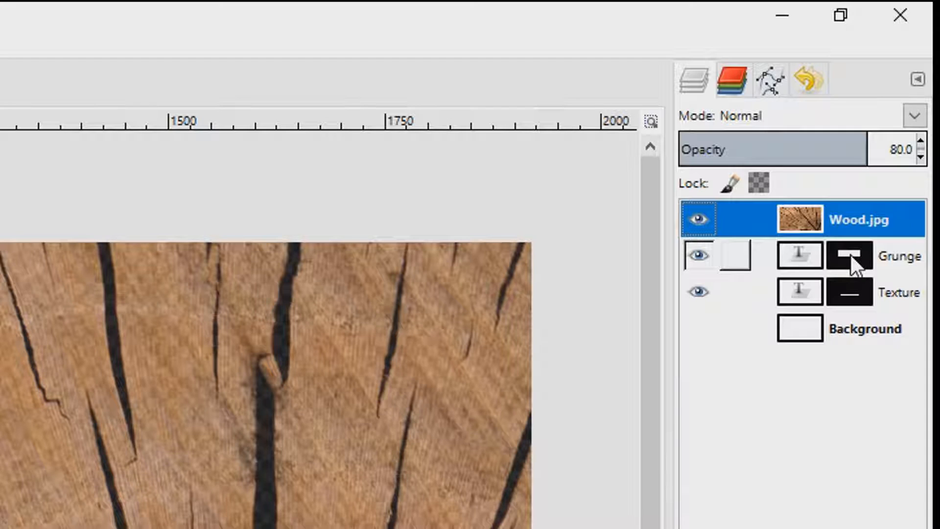
{"action": "left_click", "coordinate": [850, 254]}
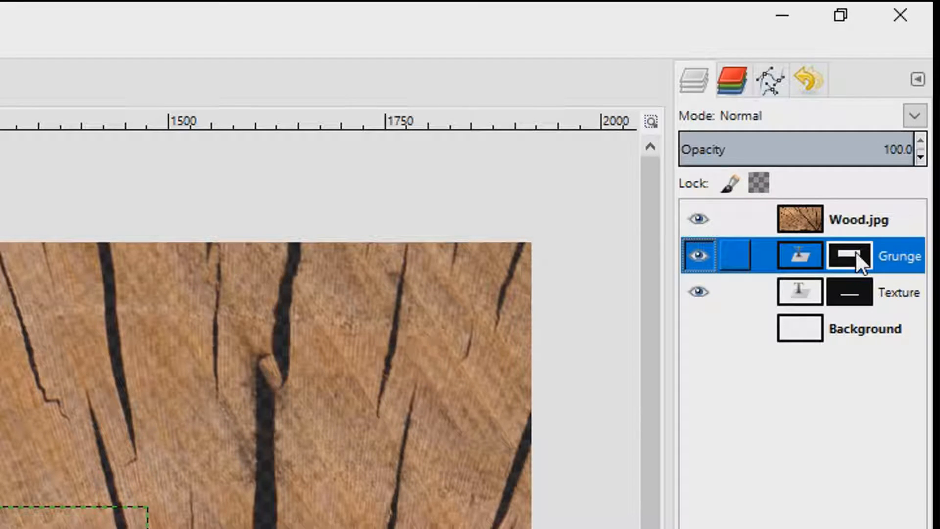
{"action": "key", "text": "ctrl+v"}
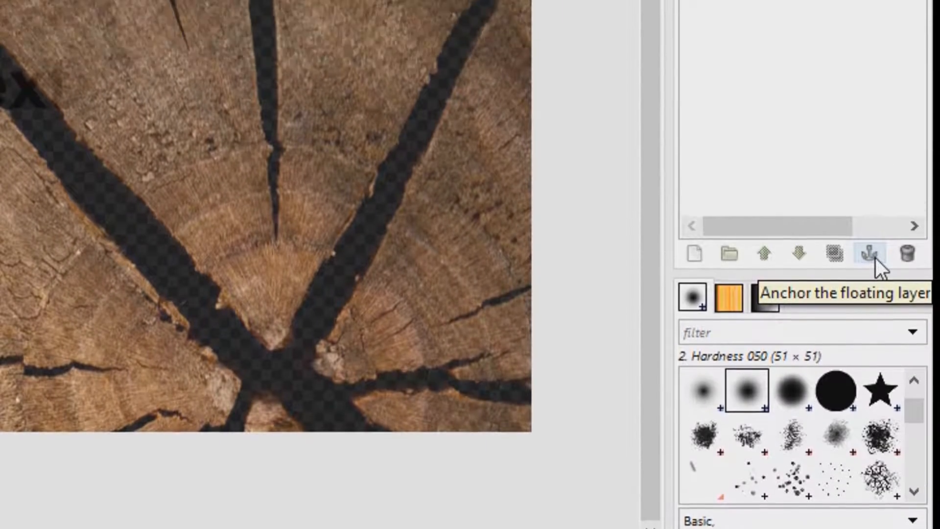
{"action": "left_click", "coordinate": [875, 184]}
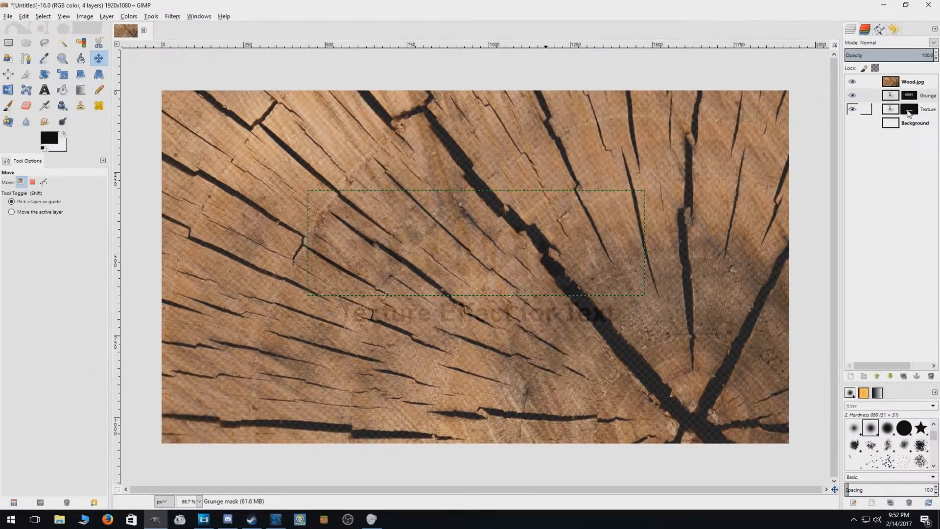
- Paste the wood image into the "Texture Effect for Text" layer's mask, anchor it, and hide the Wood.jpg layer
{"action": "left_click", "coordinate": [849, 290]}
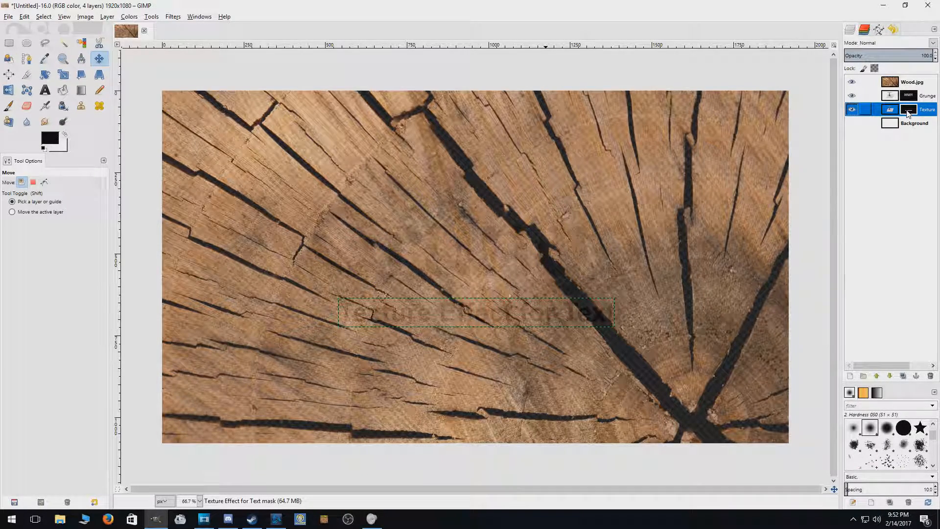
{"action": "key", "text": "ctrl+v"}
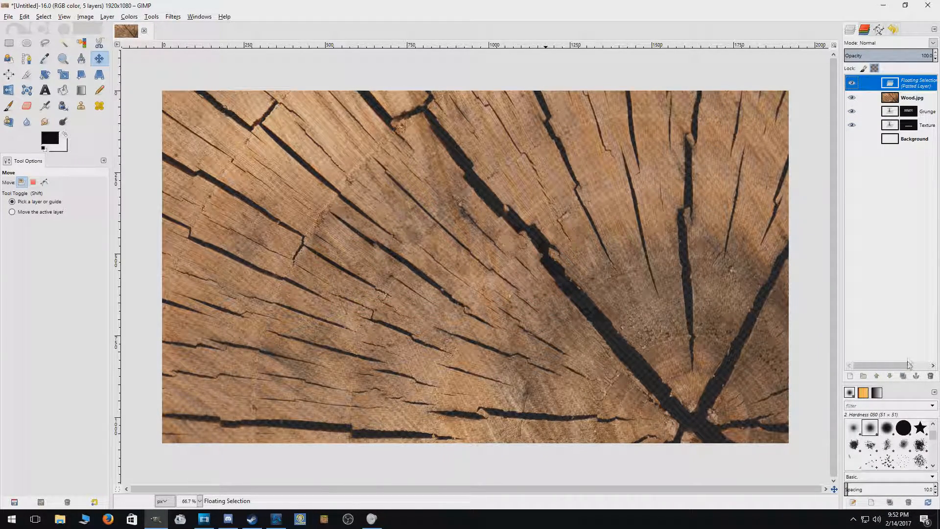
{"action": "left_click", "coordinate": [916, 376]}
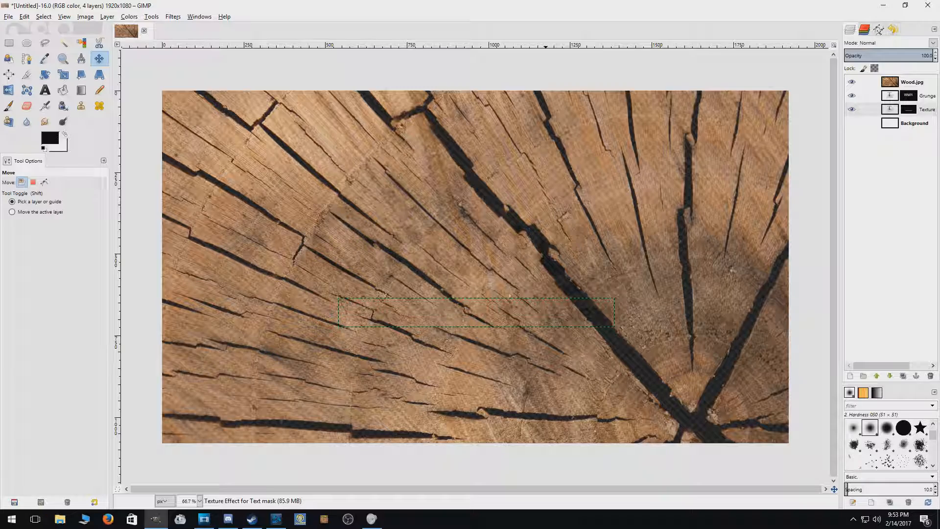
{"action": "left_click", "coordinate": [852, 85]}
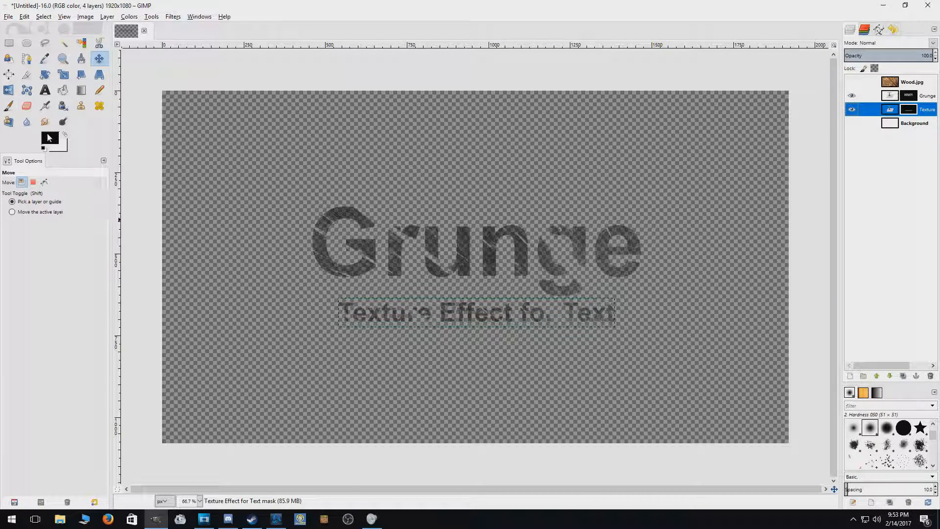
- Set the foreground color to the bright red f92727
{"action": "left_click", "coordinate": [48, 135]}
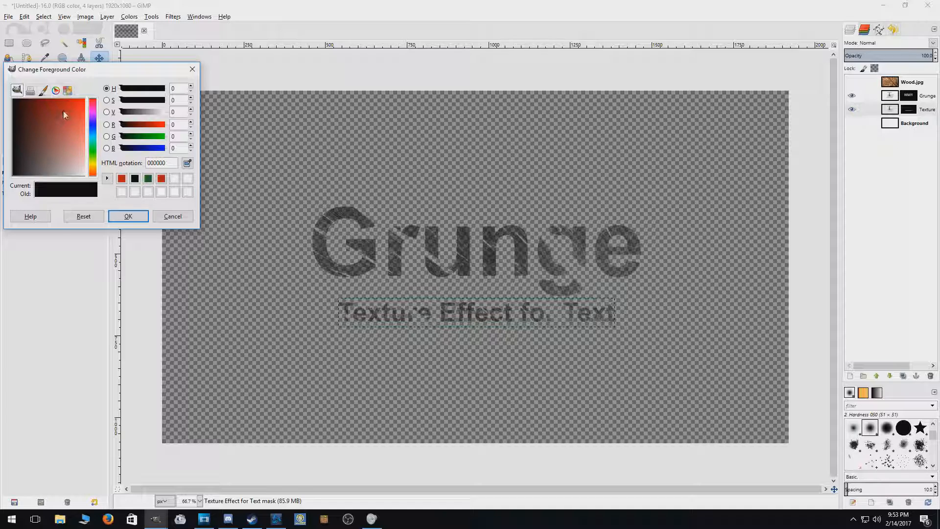
{"action": "left_click_drag", "start_coordinate": [69, 113], "coordinate": [84, 111]}
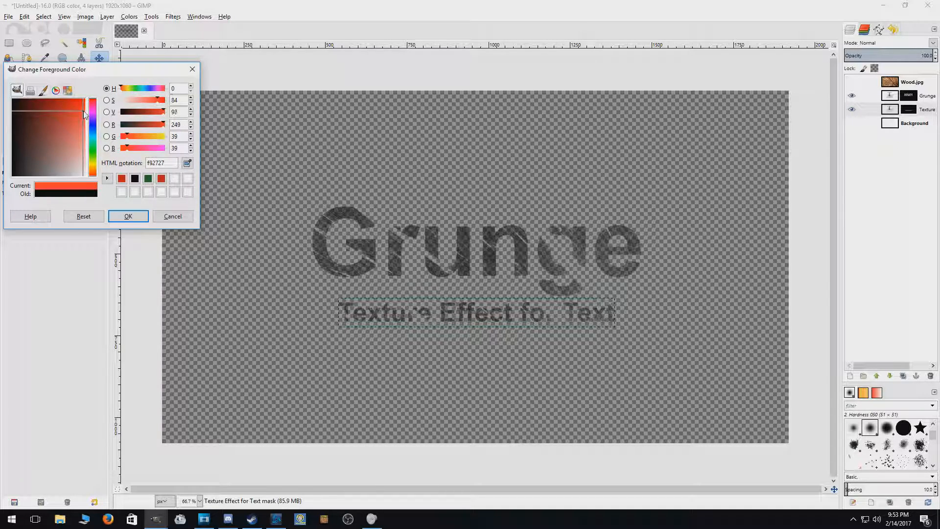
{"action": "left_click", "coordinate": [126, 216]}
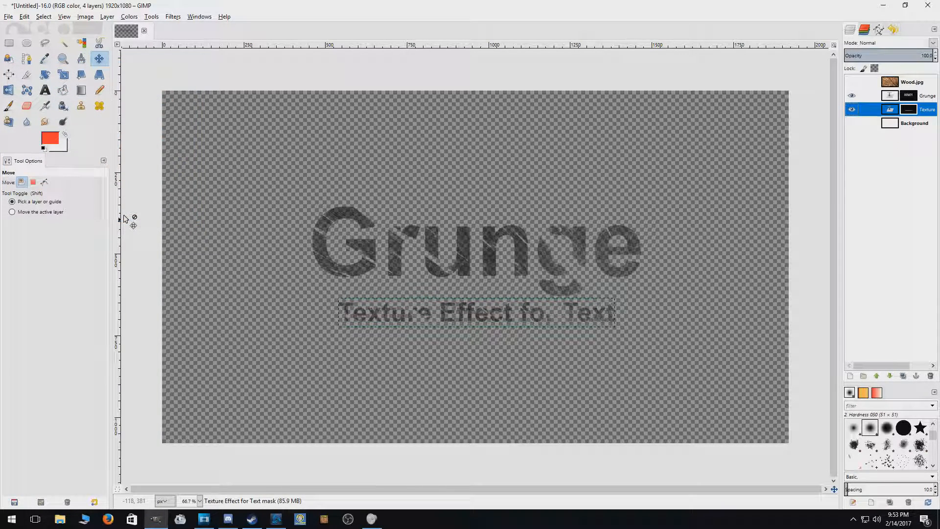
- Bucket-fill each letter of the word "Texture" on the "Texture Effect for Text" layer with the red foreground color
{"action": "left_click", "coordinate": [66, 93]}
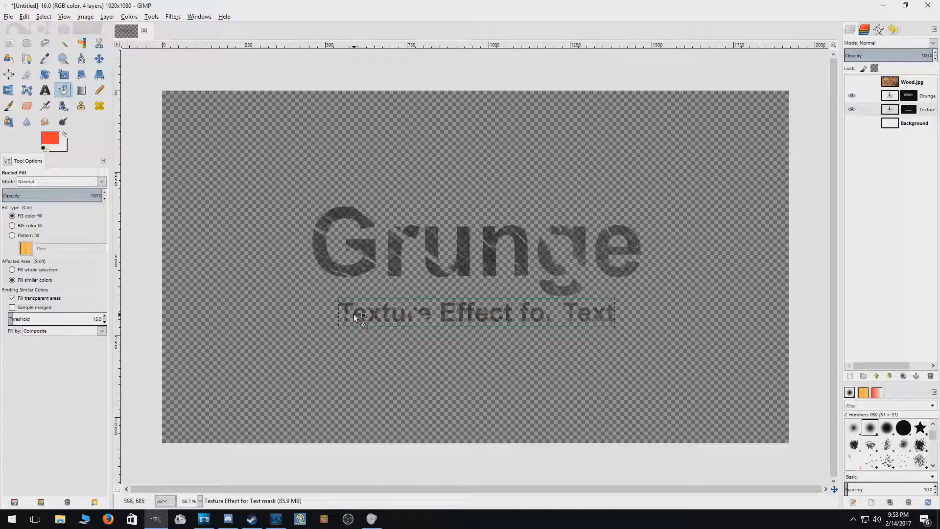
{"action": "scroll", "coordinate": [354, 318], "scroll_direction": "up", "scroll_amount": 4}
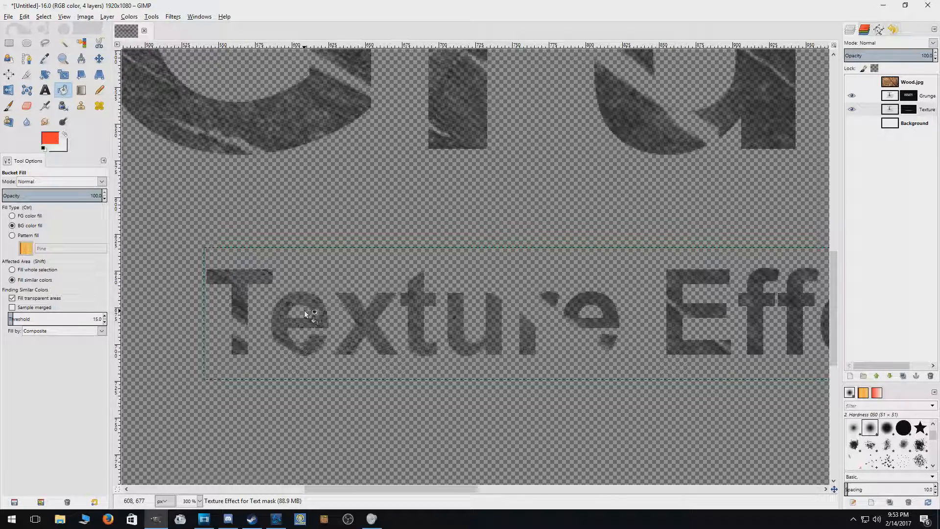
{"action": "key", "text": "ctrl"}
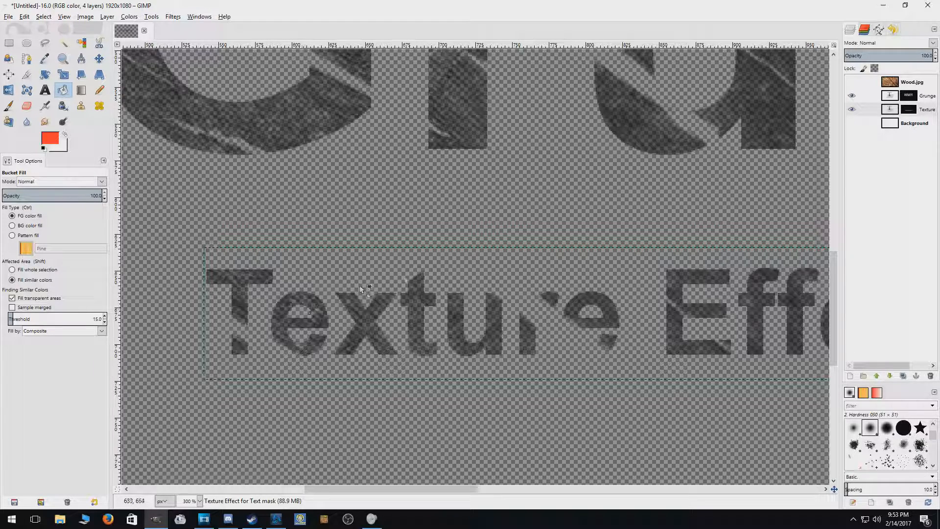
{"action": "left_click", "coordinate": [890, 111]}
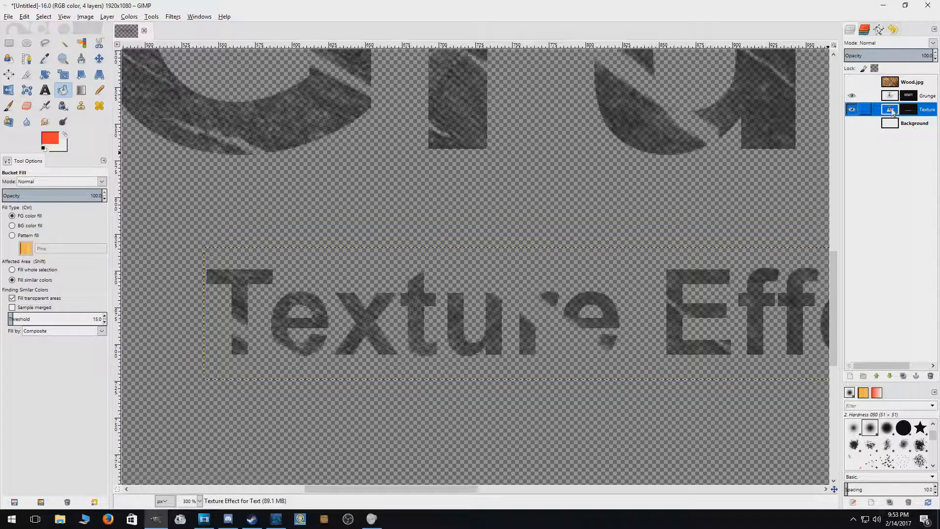
{"action": "left_click", "coordinate": [243, 299]}
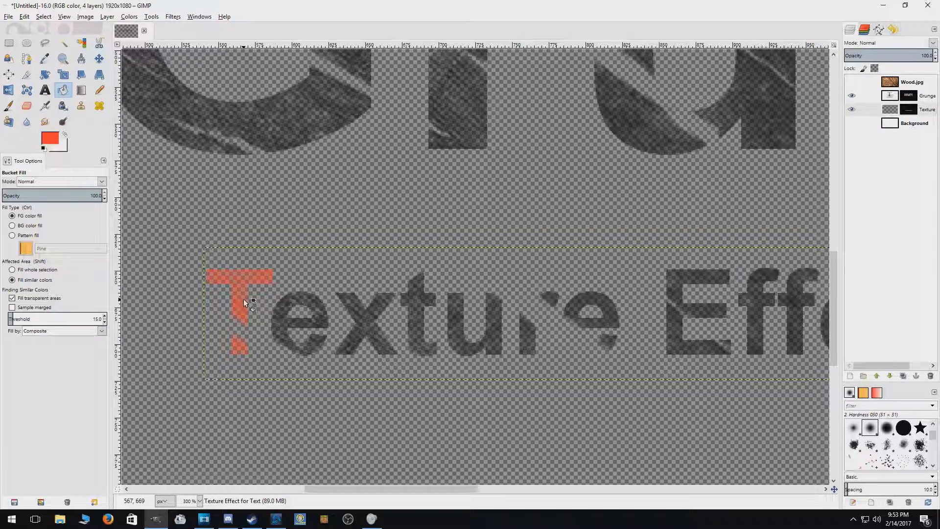
{"action": "left_click", "coordinate": [298, 322]}
{"action": "left_click", "coordinate": [364, 316]}
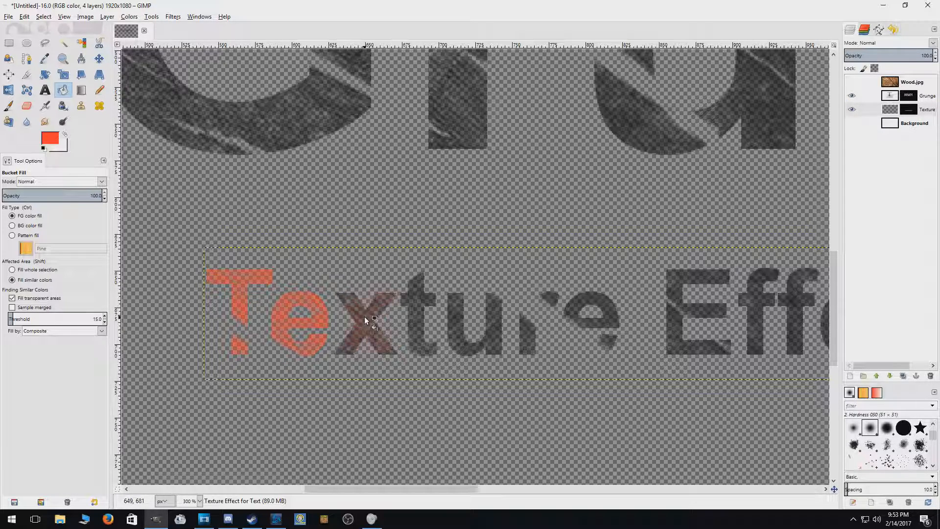
{"action": "left_click", "coordinate": [423, 300]}
{"action": "left_click", "coordinate": [448, 315]}
{"action": "left_click", "coordinate": [531, 336]}
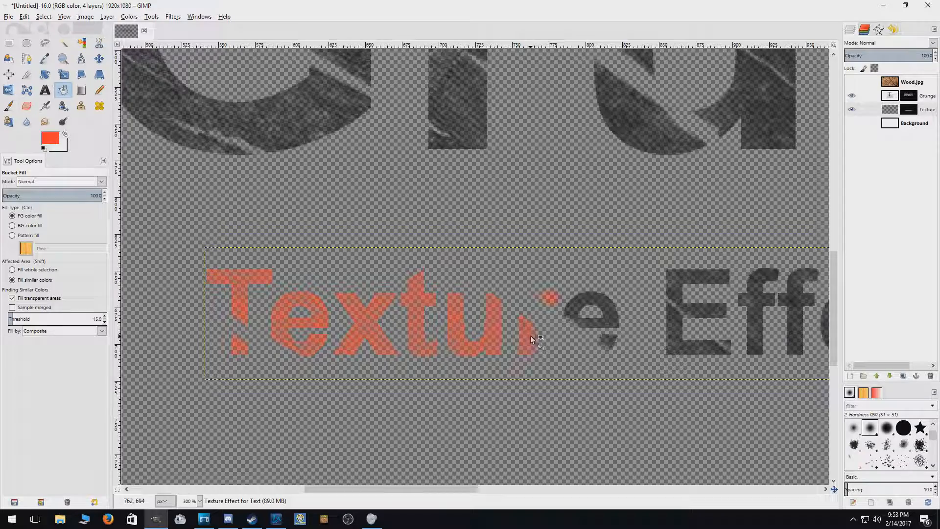
{"action": "left_click", "coordinate": [577, 306]}
- Fill each letter of the word "Effect" in the subtitle with the same red foreground color
{"action": "left_click", "coordinate": [677, 299]}
{"action": "left_click", "coordinate": [754, 311]}
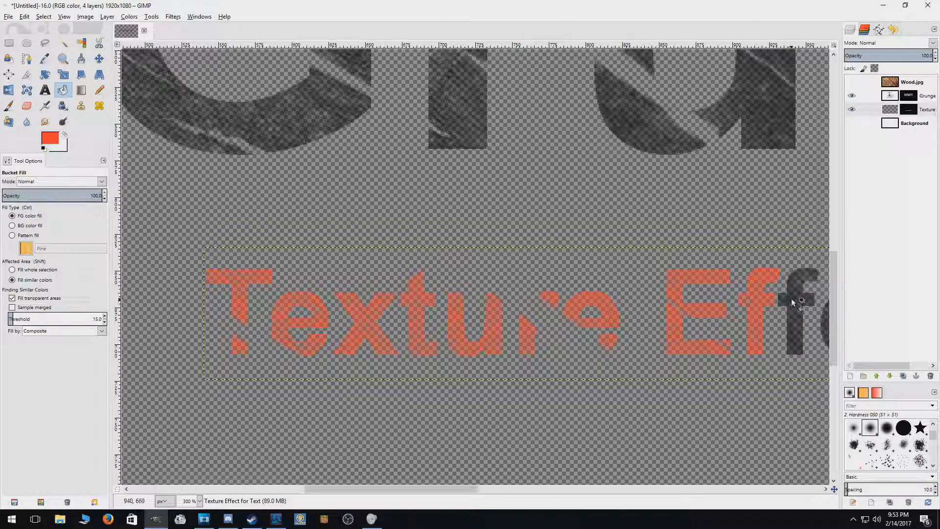
{"action": "left_click", "coordinate": [793, 313]}
{"action": "scroll", "coordinate": [640, 317], "scroll_direction": "down", "scroll_amount": 1}
{"action": "scroll", "coordinate": [623, 309], "scroll_direction": "down", "scroll_amount": 1}
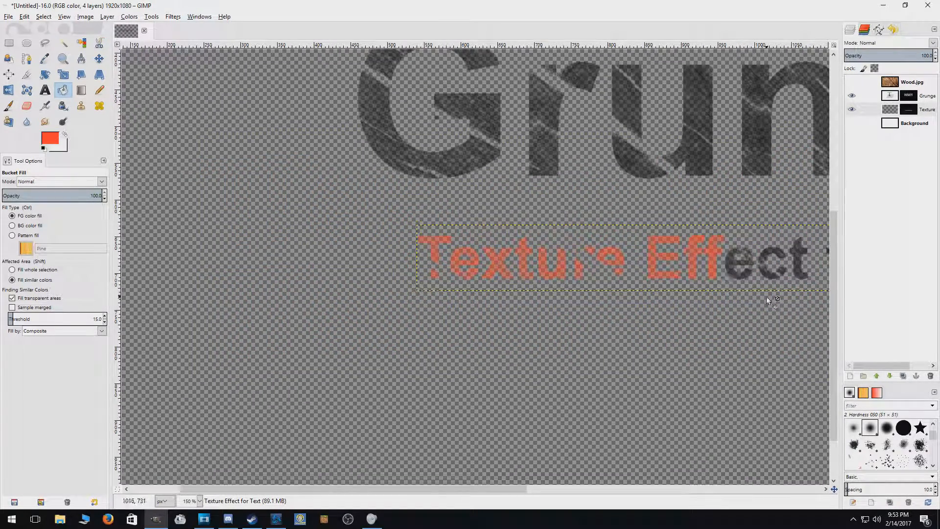
{"action": "left_click_drag", "start_coordinate": [410, 487], "coordinate": [568, 486]}
{"action": "left_click", "coordinate": [433, 261]}
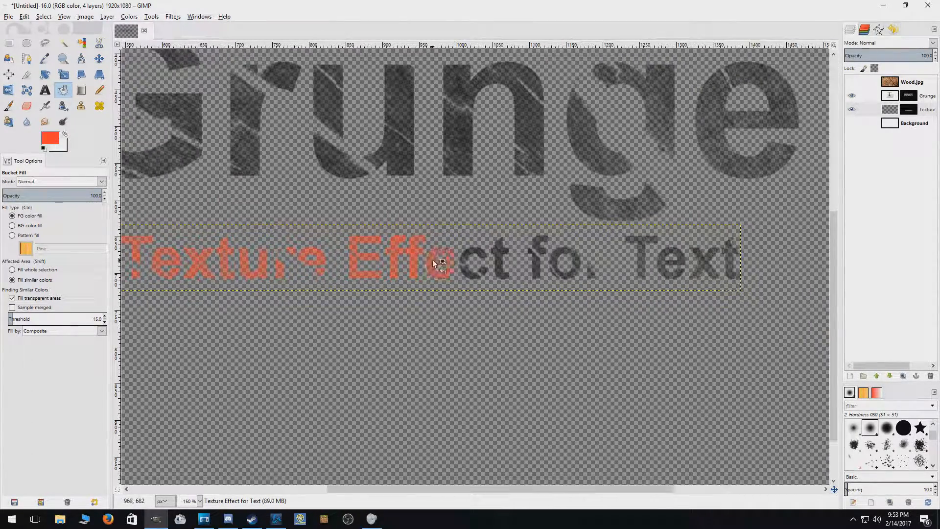
{"action": "left_click", "coordinate": [467, 255]}
{"action": "left_click", "coordinate": [498, 248]}
- Fill the remaining subtitle letters of "for Text" with the red foreground color
{"action": "left_click", "coordinate": [536, 253]}
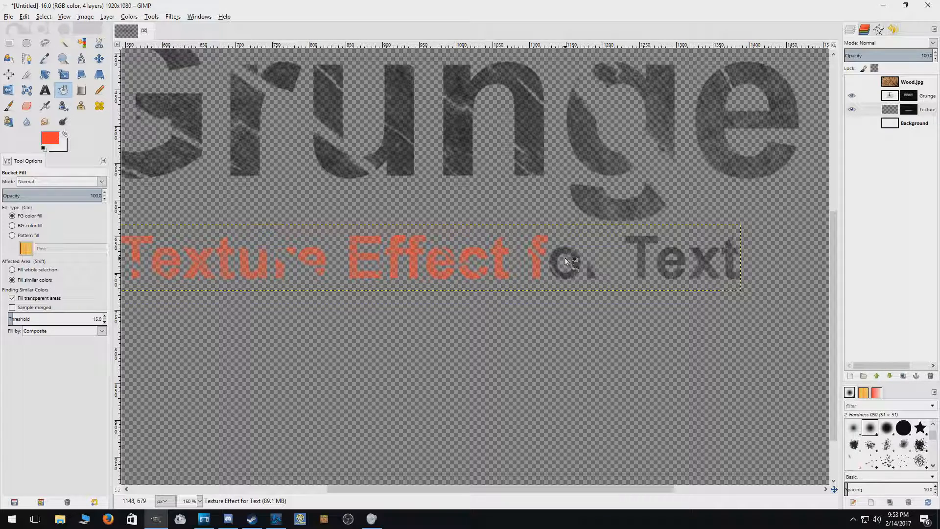
{"action": "left_click", "coordinate": [565, 257]}
{"action": "left_click", "coordinate": [592, 272]}
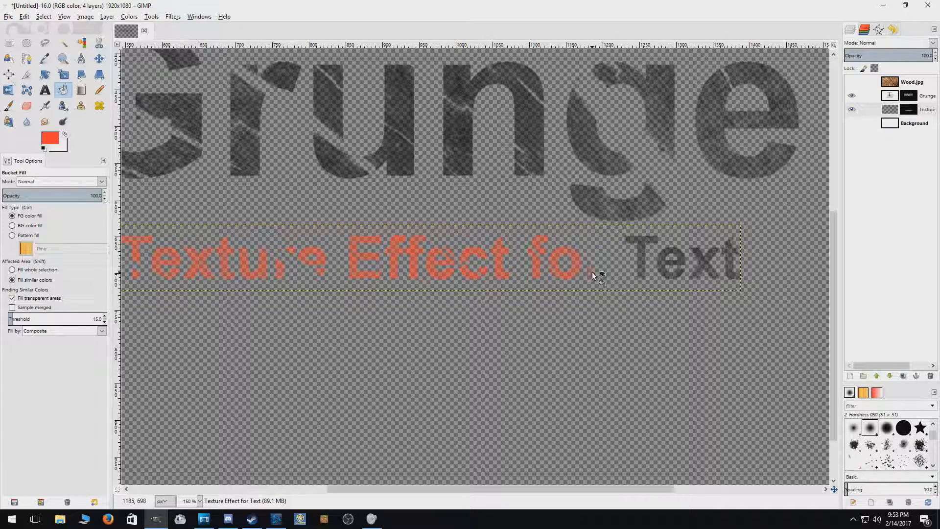
{"action": "left_click", "coordinate": [637, 240]}
{"action": "left_click", "coordinate": [663, 255]}
{"action": "left_click", "coordinate": [705, 257]}
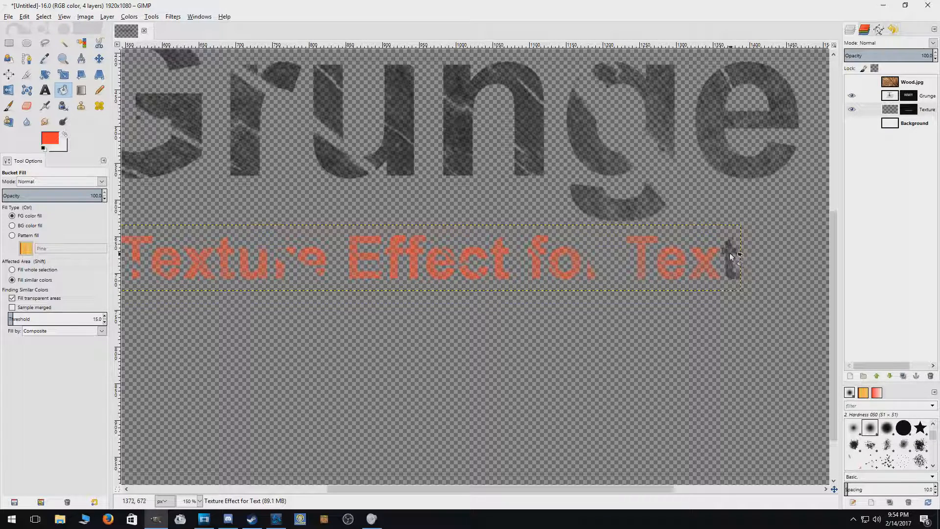
{"action": "left_click", "coordinate": [729, 252]}
- Bucket-fill every letter of the word "Grunge" on the Grunge layer with the red foreground color
{"action": "left_click", "coordinate": [912, 95]}
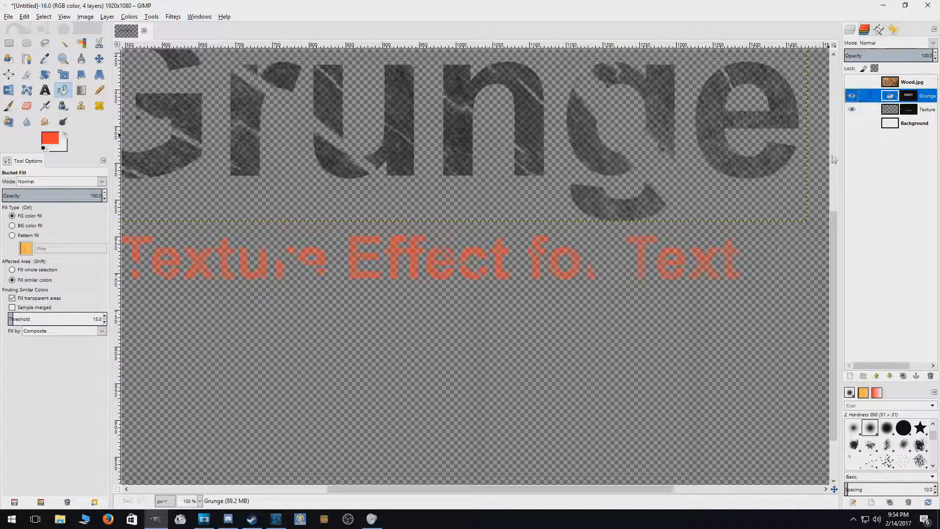
{"action": "scroll", "coordinate": [578, 389], "scroll_direction": "up", "scroll_amount": 5}
{"action": "left_click", "coordinate": [718, 324]}
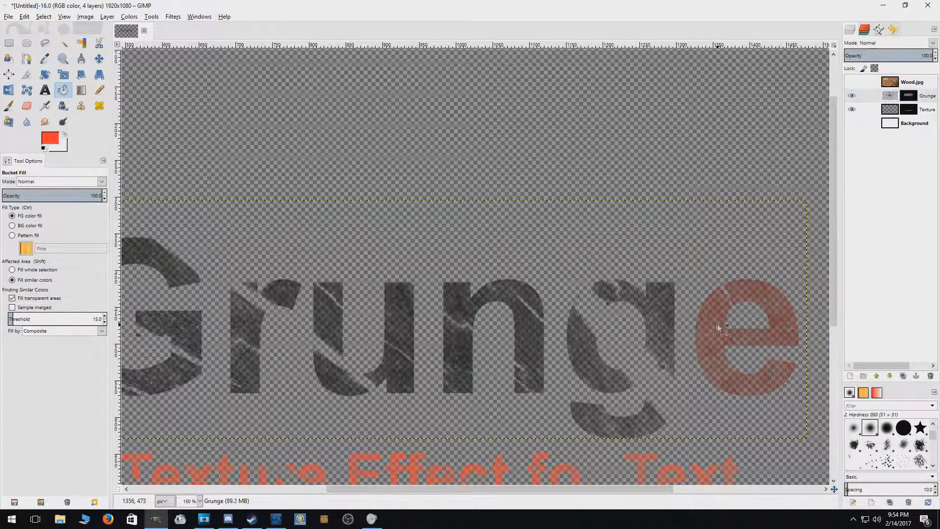
{"action": "left_click", "coordinate": [660, 312]}
{"action": "left_click", "coordinate": [519, 329]}
{"action": "left_click", "coordinate": [398, 329]}
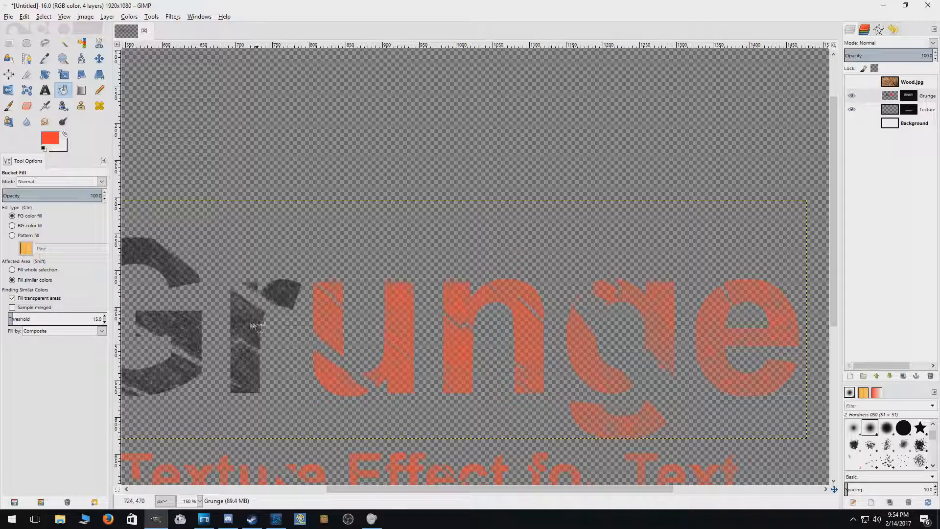
{"action": "left_click", "coordinate": [252, 321]}
{"action": "left_click", "coordinate": [171, 332]}
{"action": "scroll", "coordinate": [416, 327], "scroll_direction": "down", "scroll_amount": 2, "text": "ctrl"}
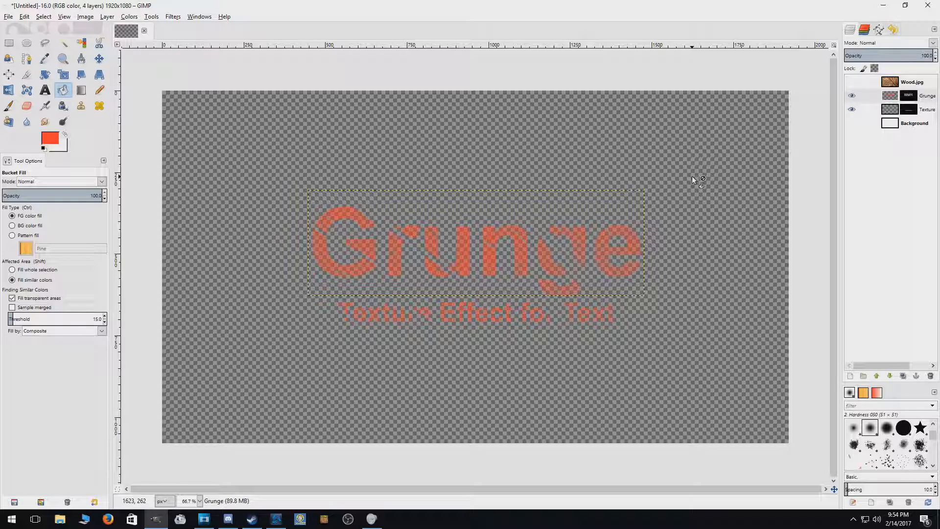
- Add a black drop shadow to the Grunge layer with X and Y offsets of 1, blur radius 8, opacity 100 and resizing allowed
{"action": "left_click", "coordinate": [892, 98]}
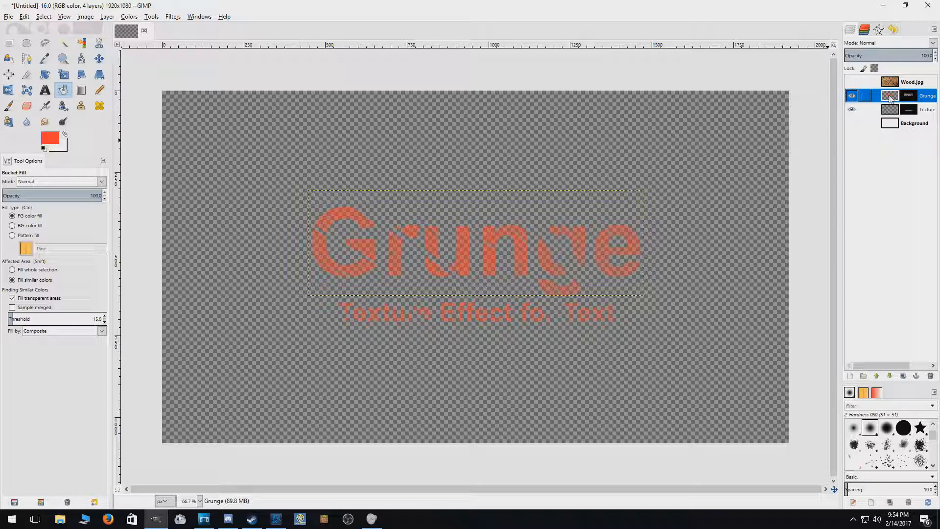
{"action": "left_click", "coordinate": [175, 18]}
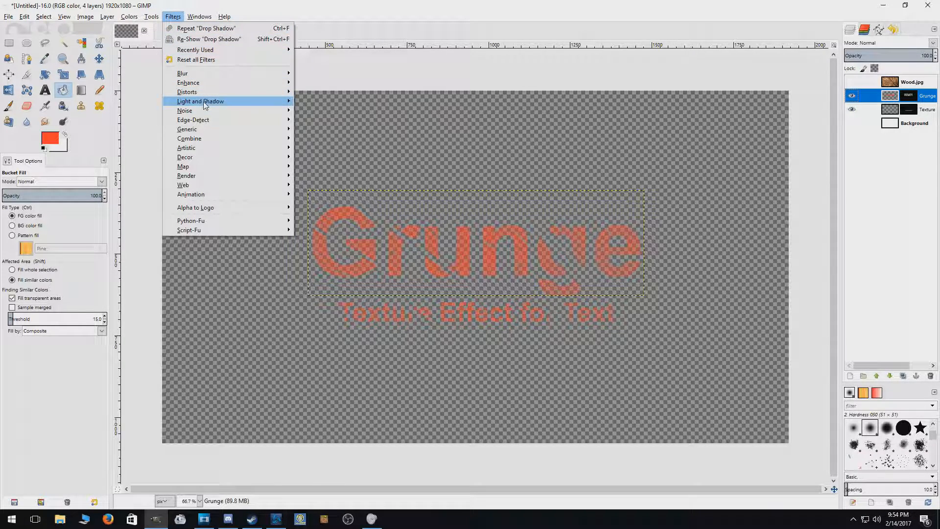
{"action": "mouse_move", "coordinate": [204, 101]}
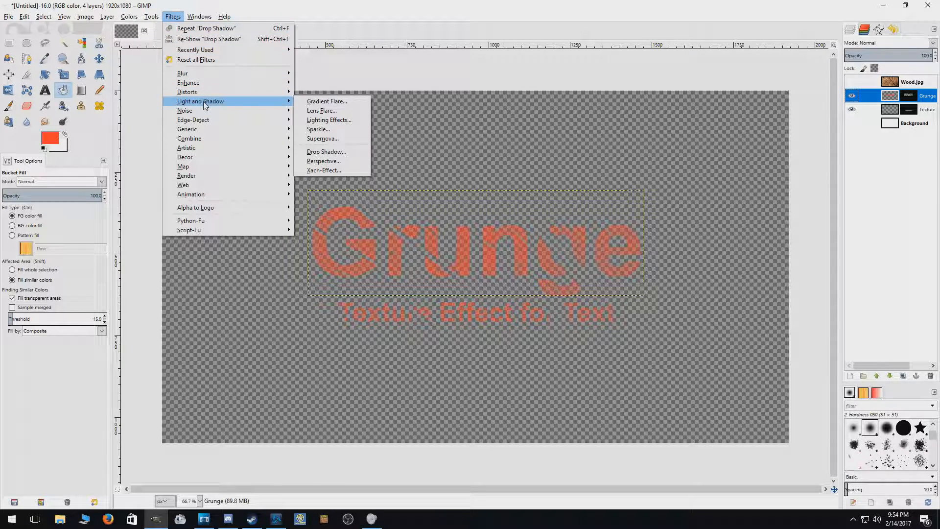
{"action": "left_click", "coordinate": [327, 152]}
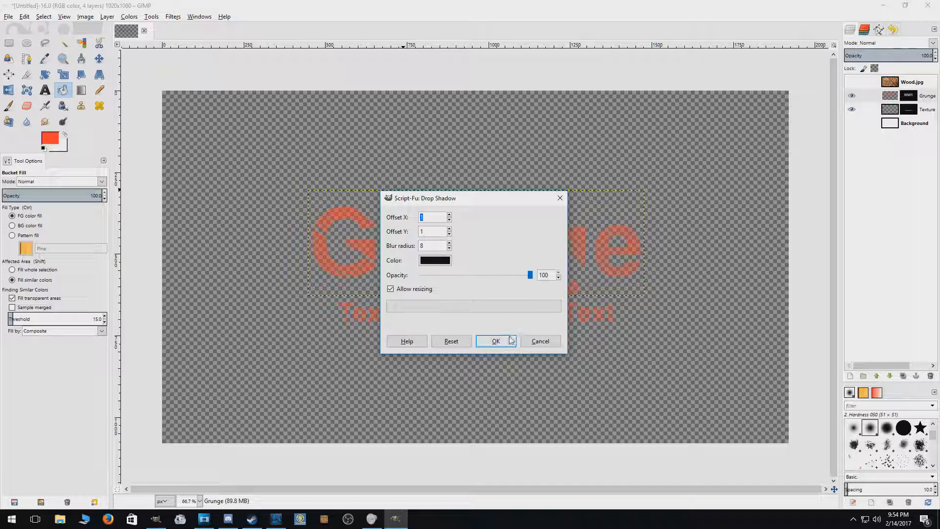
{"action": "left_click", "coordinate": [496, 342]}
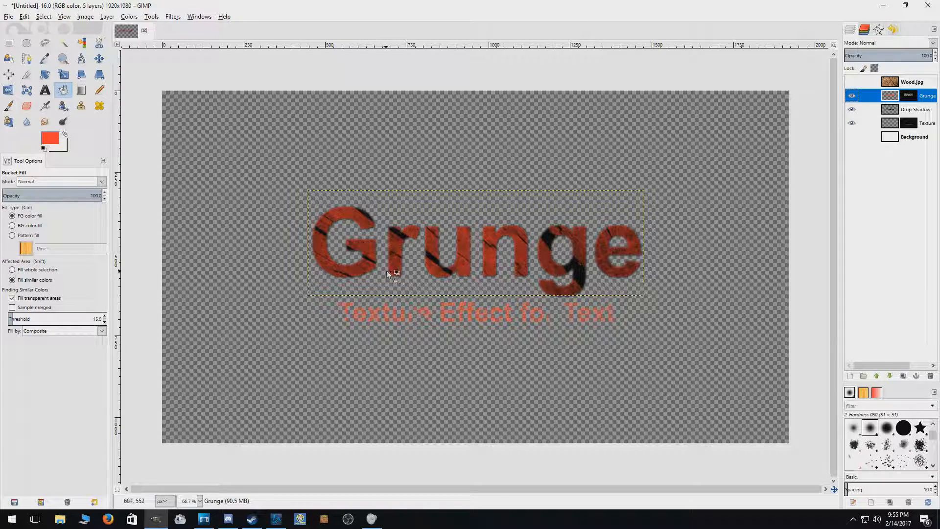
- Repeat the Drop Shadow filter on the "Texture Effect for Text" layer
{"action": "left_click", "coordinate": [897, 125], "text": "alt"}
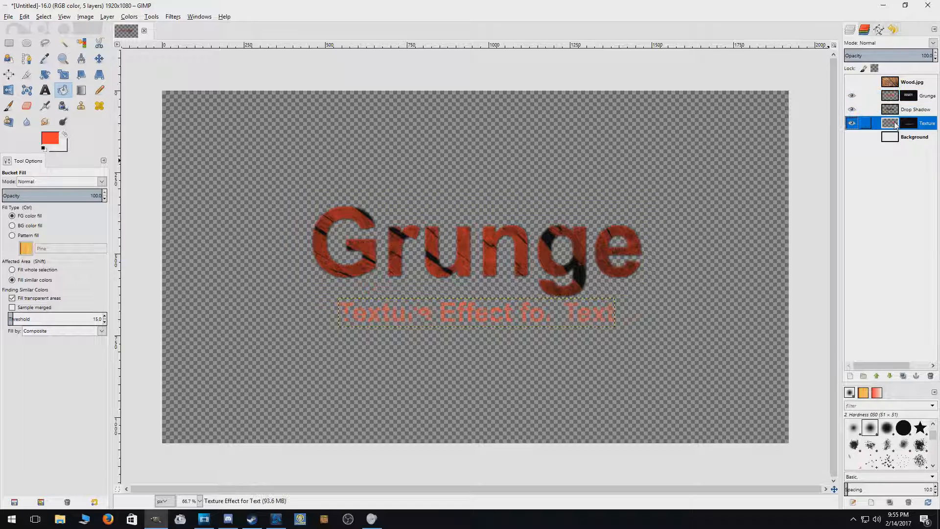
{"action": "left_click", "coordinate": [174, 17]}
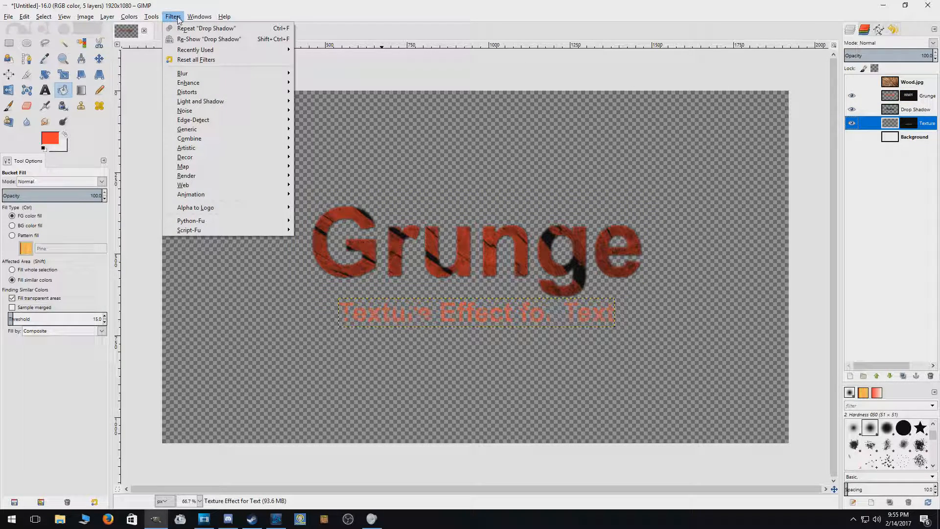
{"action": "left_click", "coordinate": [192, 29]}
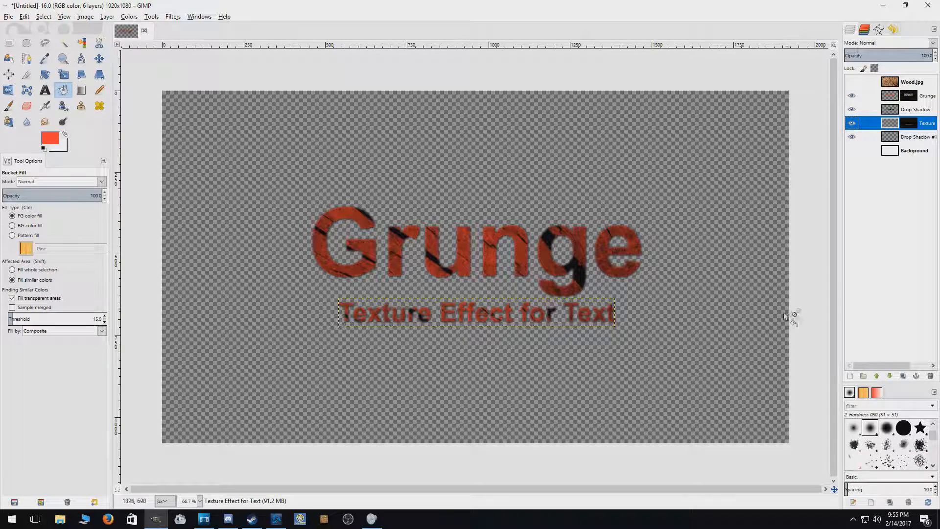
- Blend a black-to-white Spiral (ccw) gradient across the Background layer from near its lower-left to its upper-right corner, and make the layer visible
{"action": "left_click", "coordinate": [913, 151]}
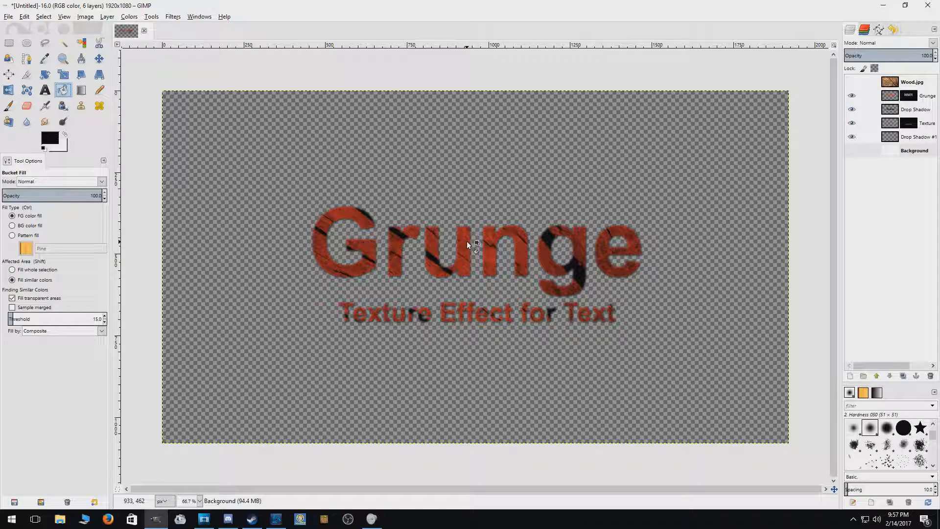
{"action": "left_click", "coordinate": [84, 92]}
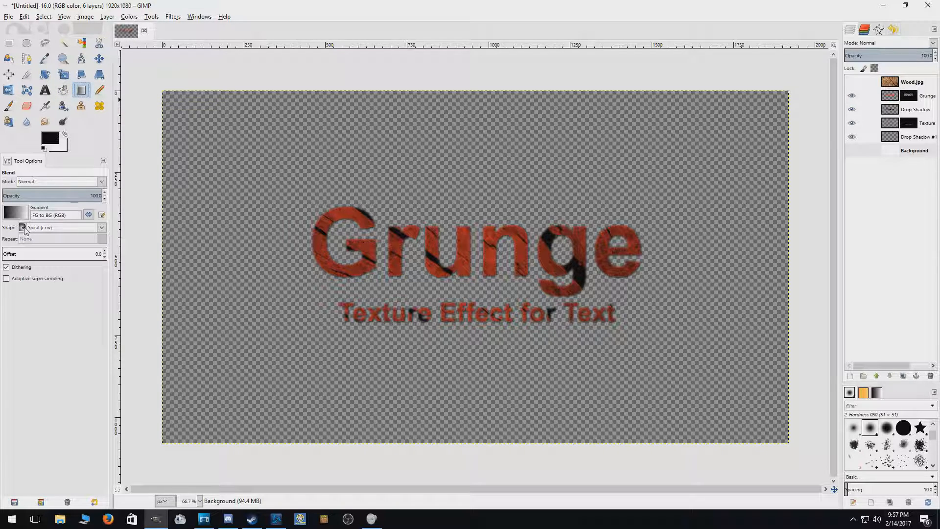
{"action": "left_click", "coordinate": [908, 150]}
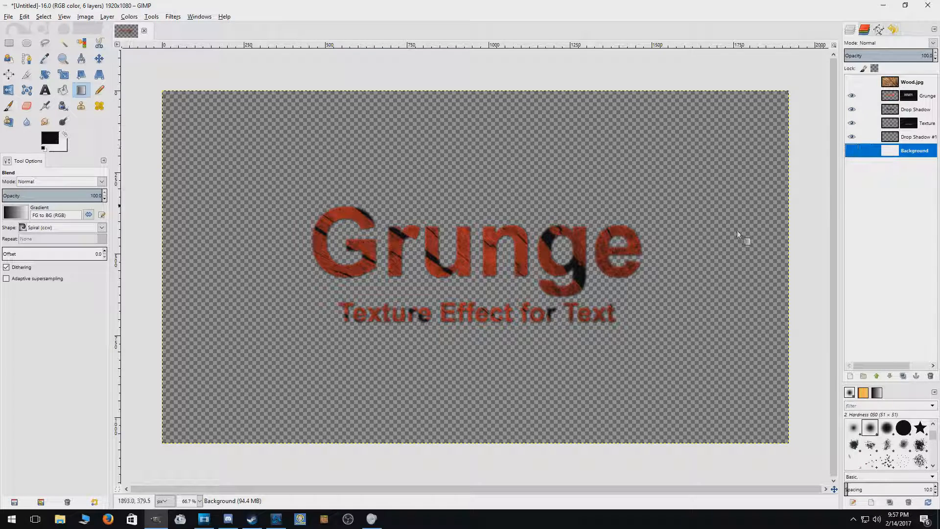
{"action": "left_click_drag", "start_coordinate": [180, 391], "coordinate": [771, 100]}
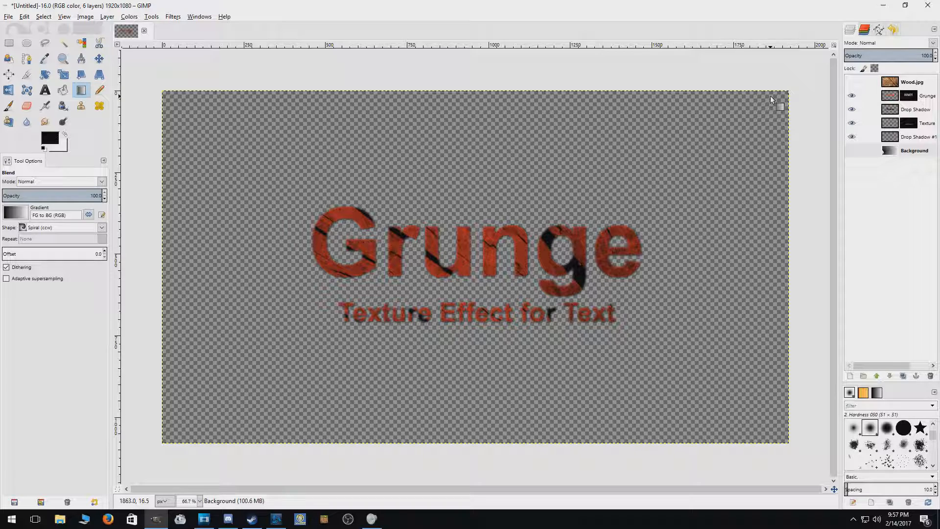
{"action": "left_click", "coordinate": [852, 151]}
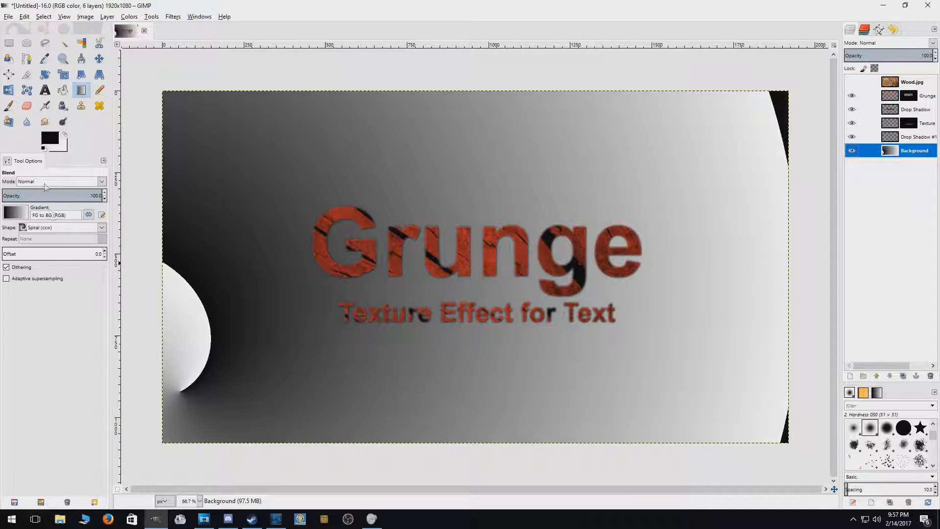
- Swap the foreground and background colors and redraw the spiral gradient as white-to-black diagonally across the Background layer
{"action": "left_click", "coordinate": [65, 138]}
{"action": "left_click_drag", "start_coordinate": [180, 393], "coordinate": [775, 101]}
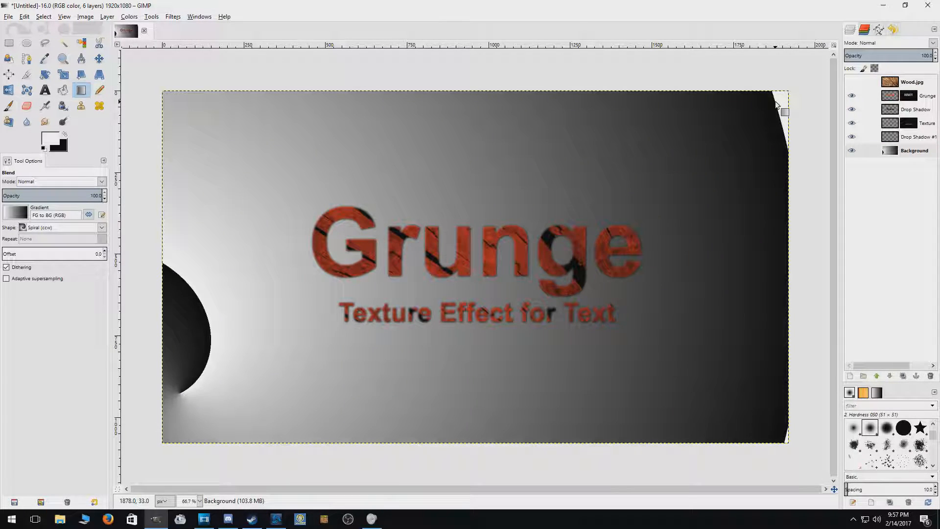